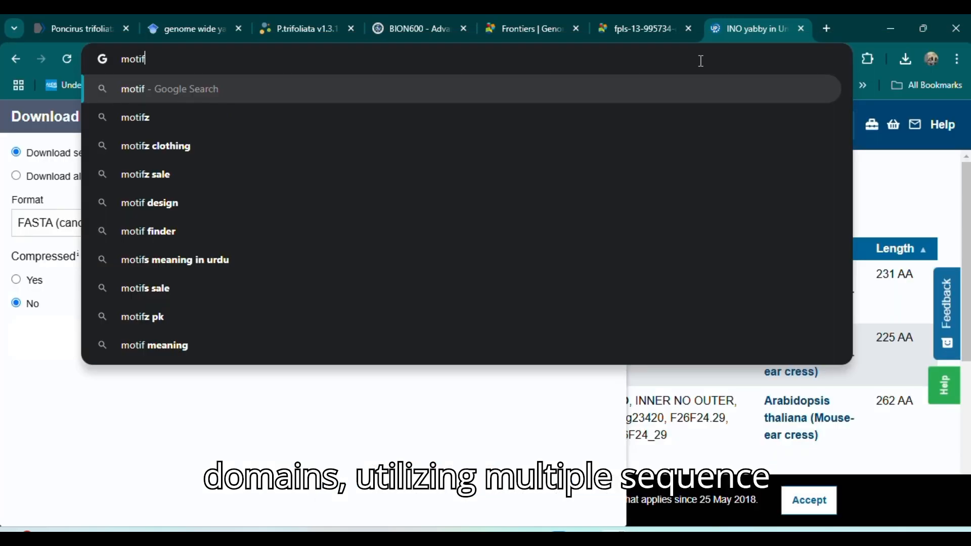
Search Google for "motif finder" and open the GenomeNet MOTIF protein sequence motif search page
type("f")
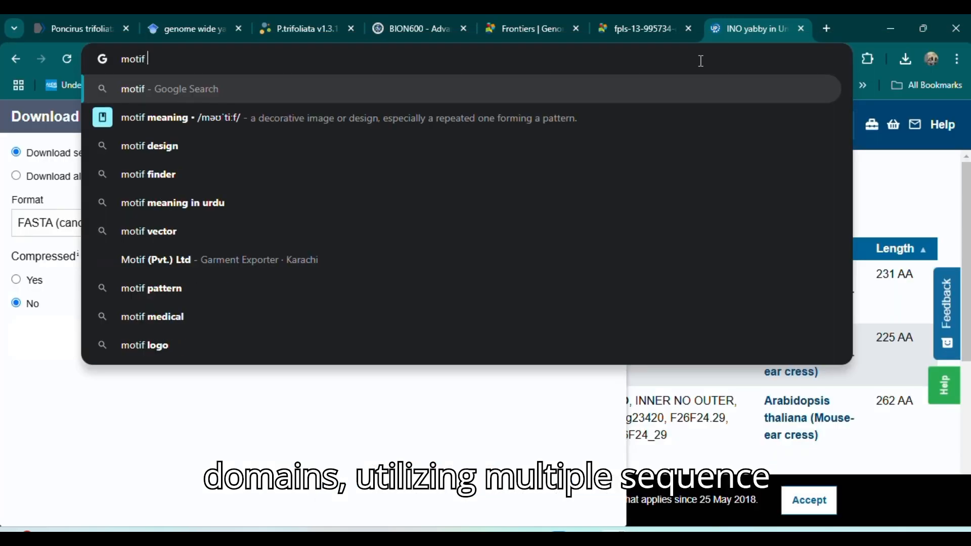
type("inder")
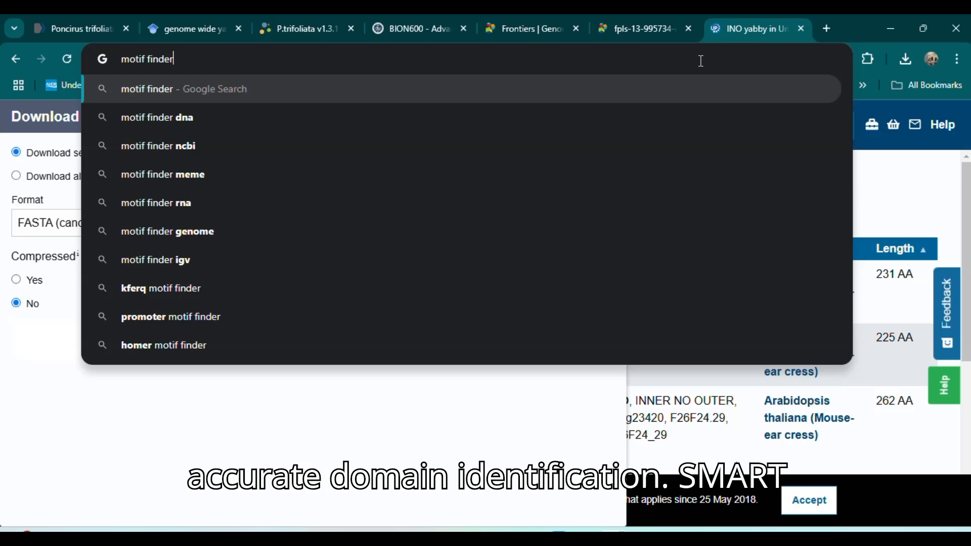
key("Return")
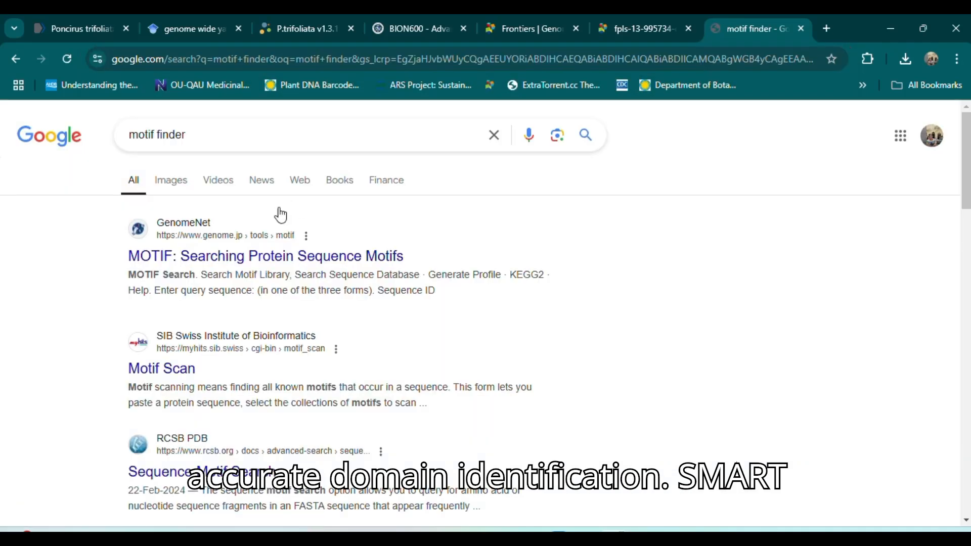
left_click(184, 259)
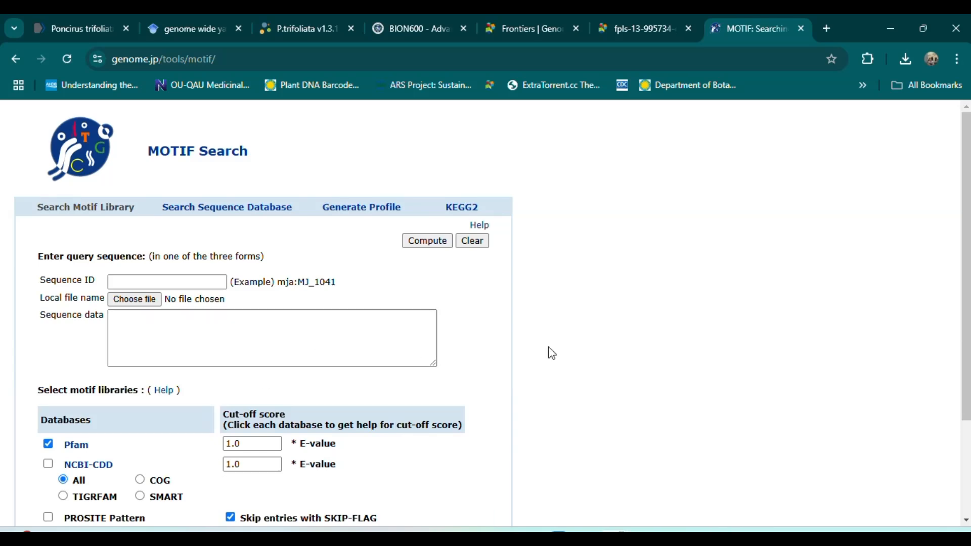
left_click(677, 537)
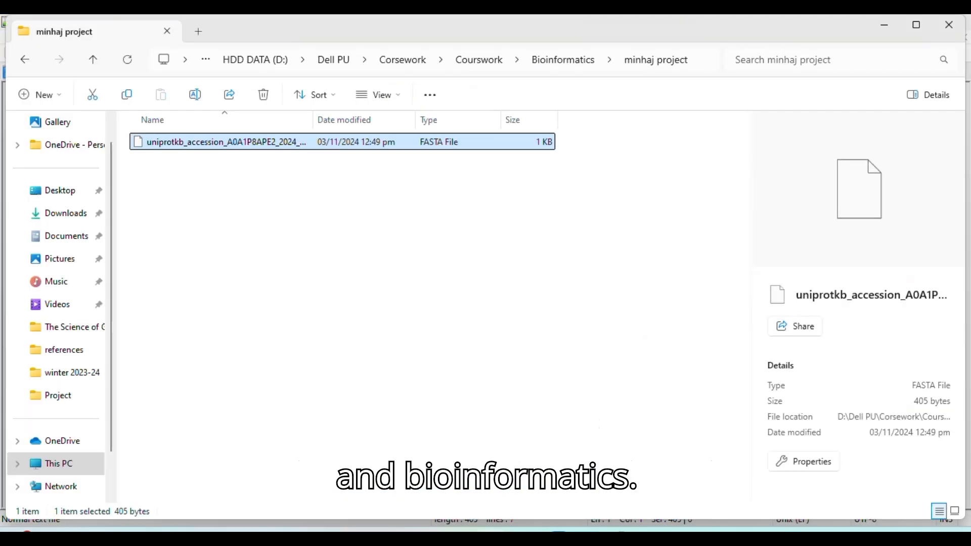
left_click(82, 244)
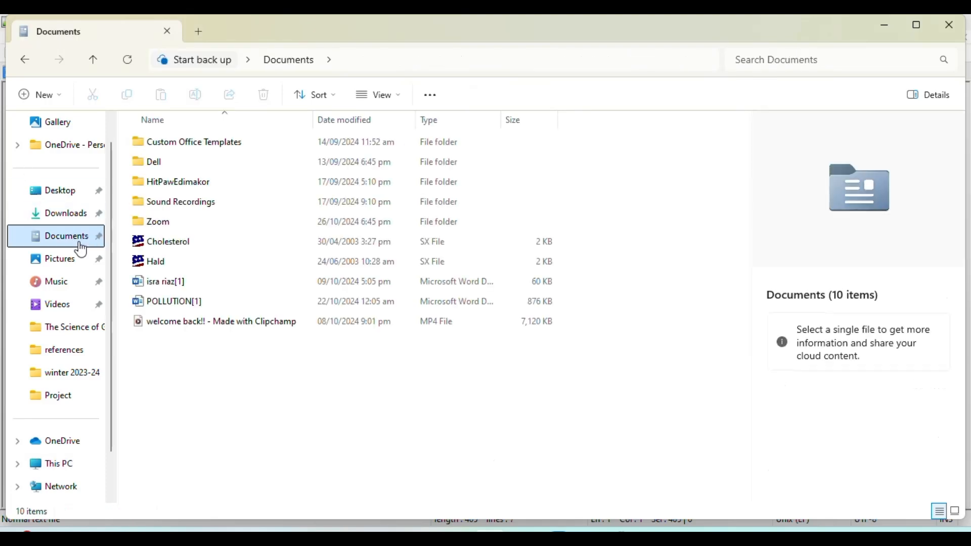
mouse_move(617, 538)
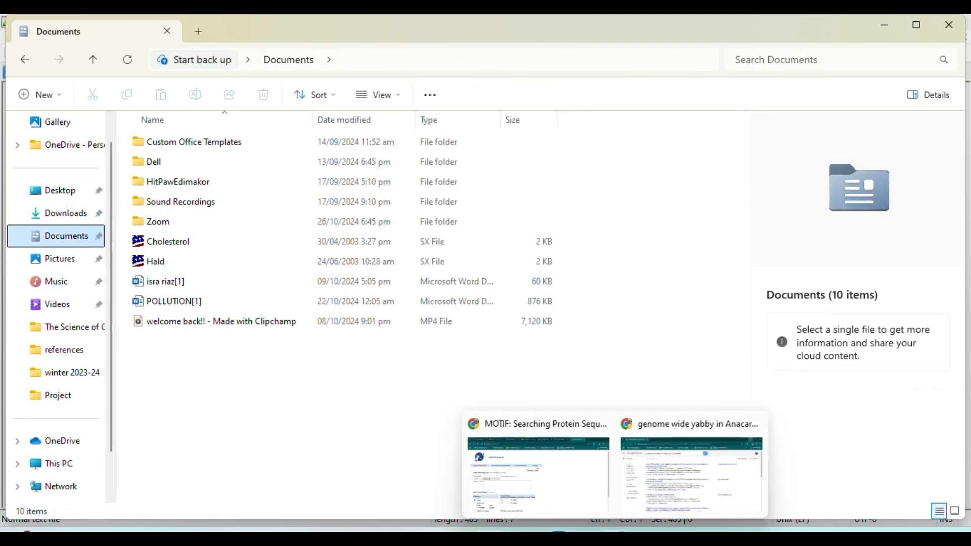
left_click(514, 479)
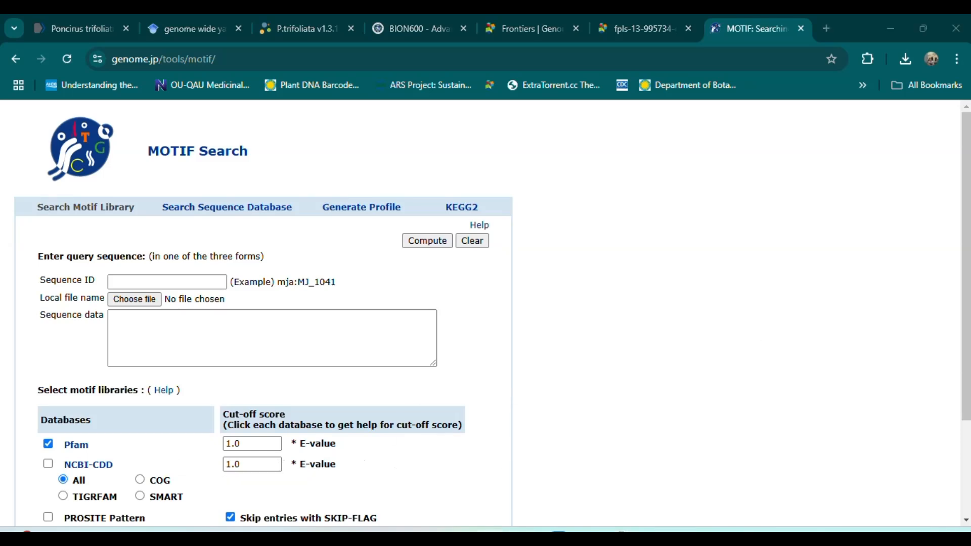
In File Explorer, find the project folder under Courswork > Bioinformatics and open uniprotkb_accession_A0A1P8APE2_2024_11_03.fasta in Notepad++
left_click(448, 537)
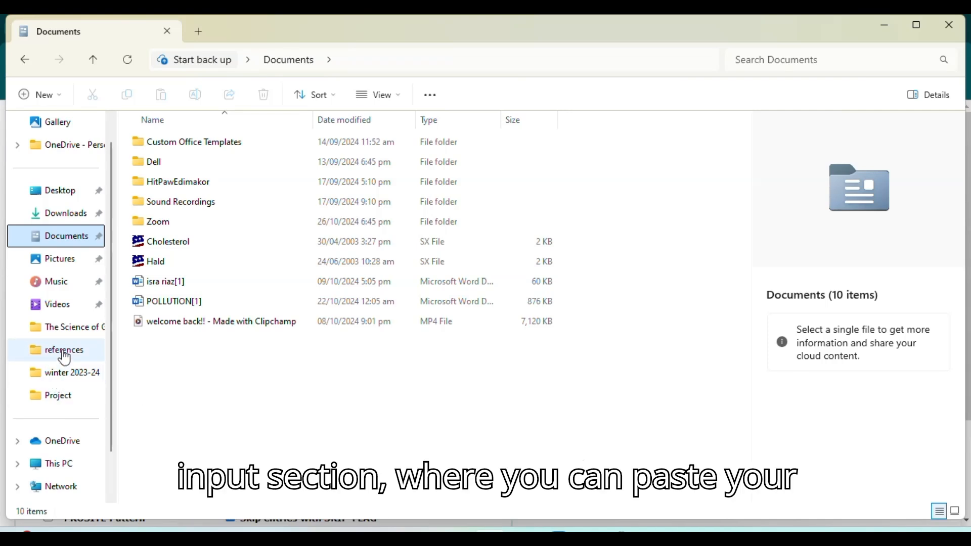
left_click(71, 325)
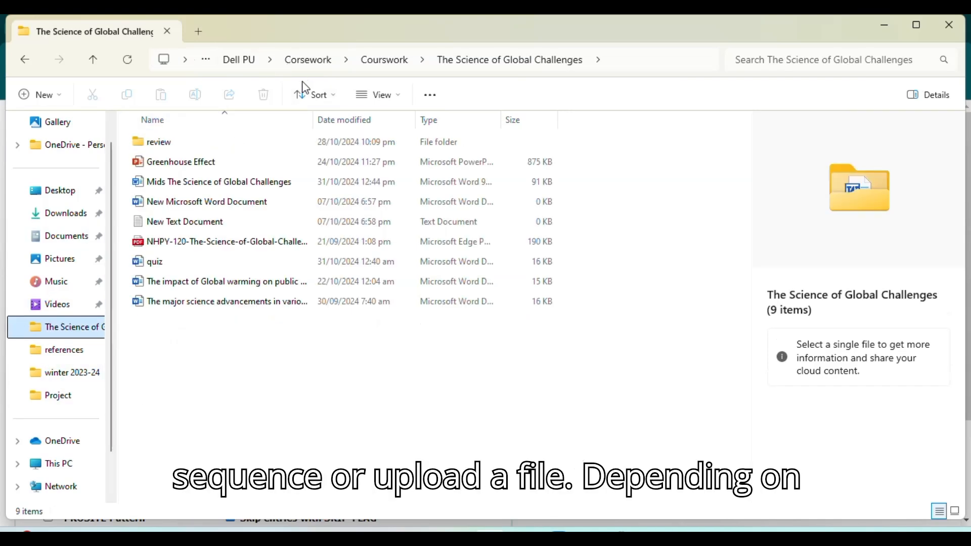
left_click(93, 62)
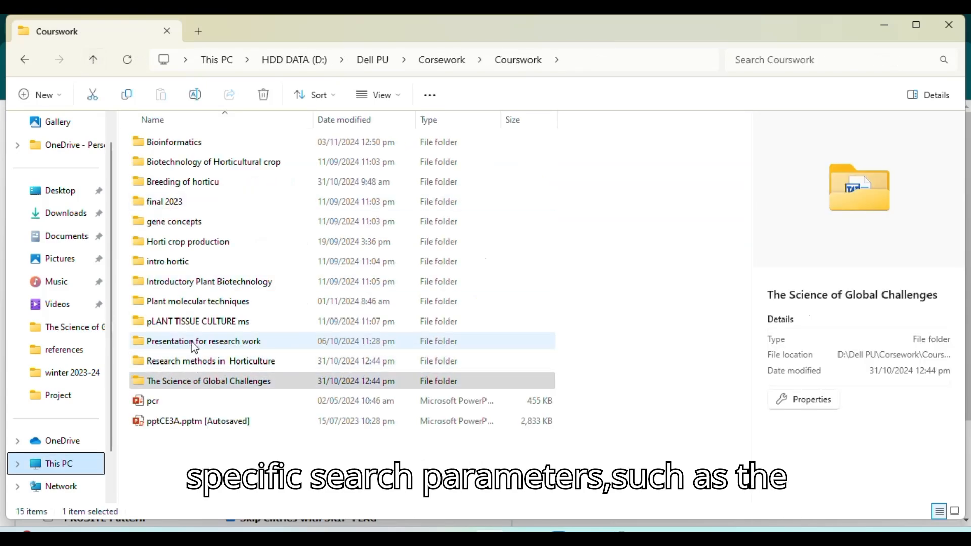
double_click(178, 144)
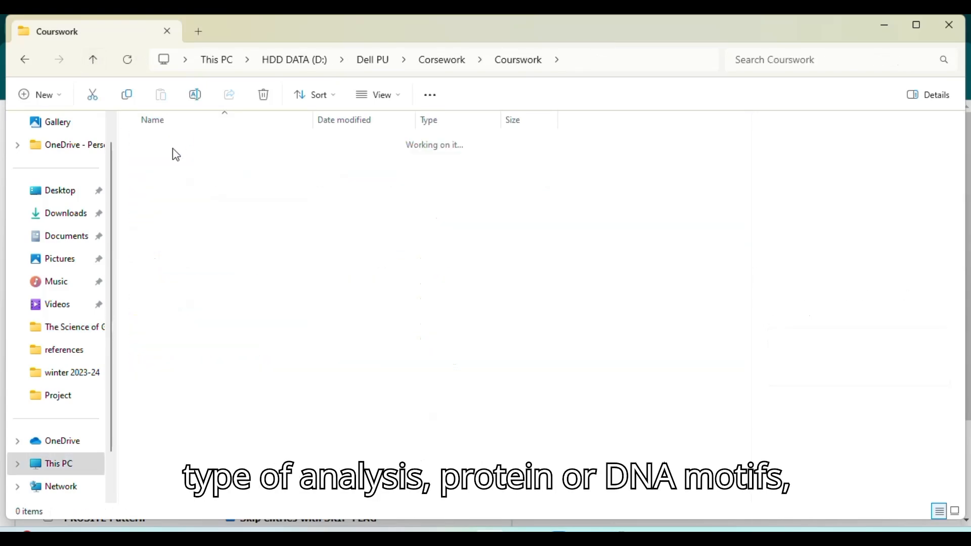
double_click(172, 162)
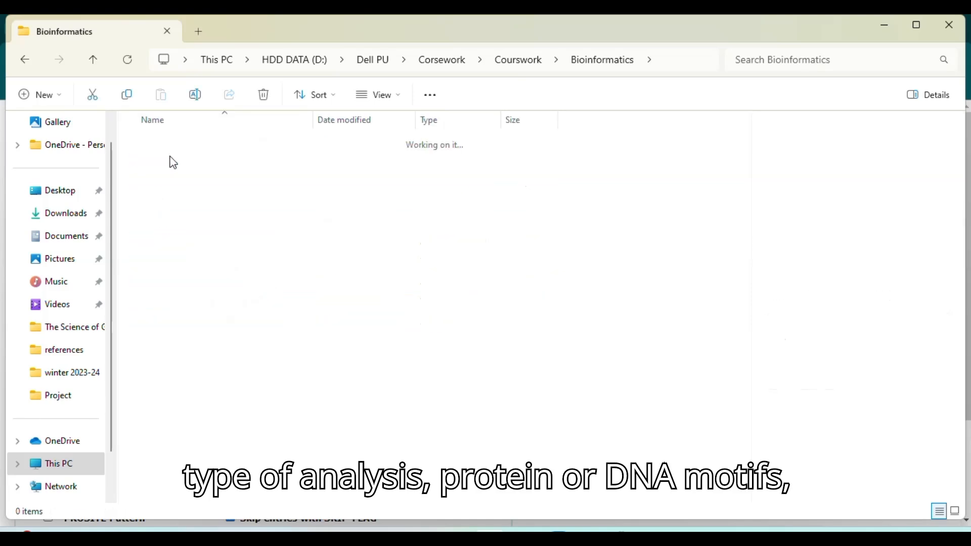
left_click(163, 143)
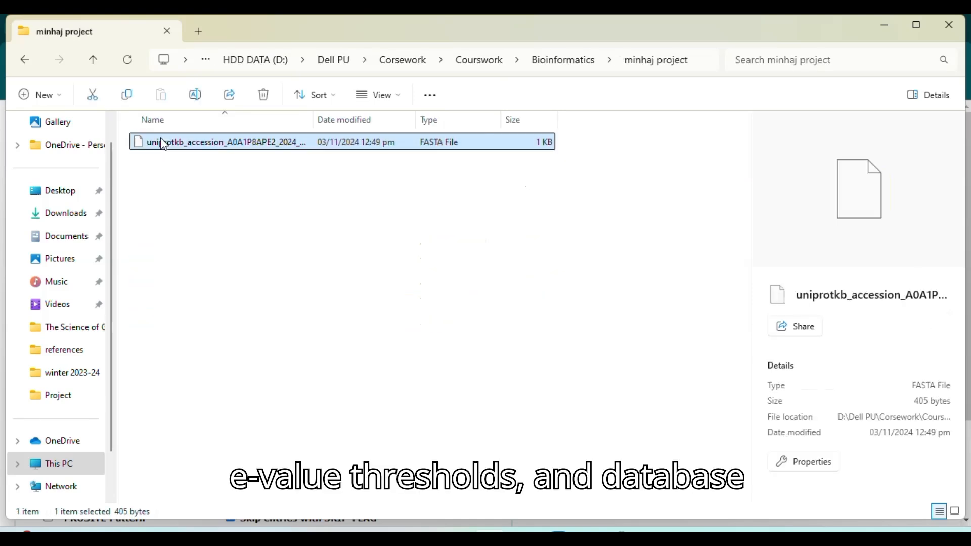
right_click(162, 142)
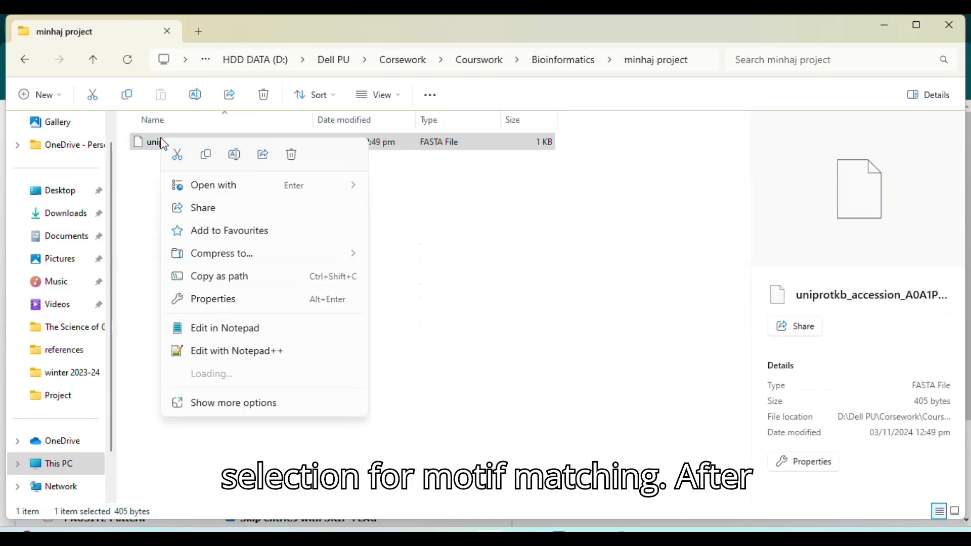
left_click(220, 358)
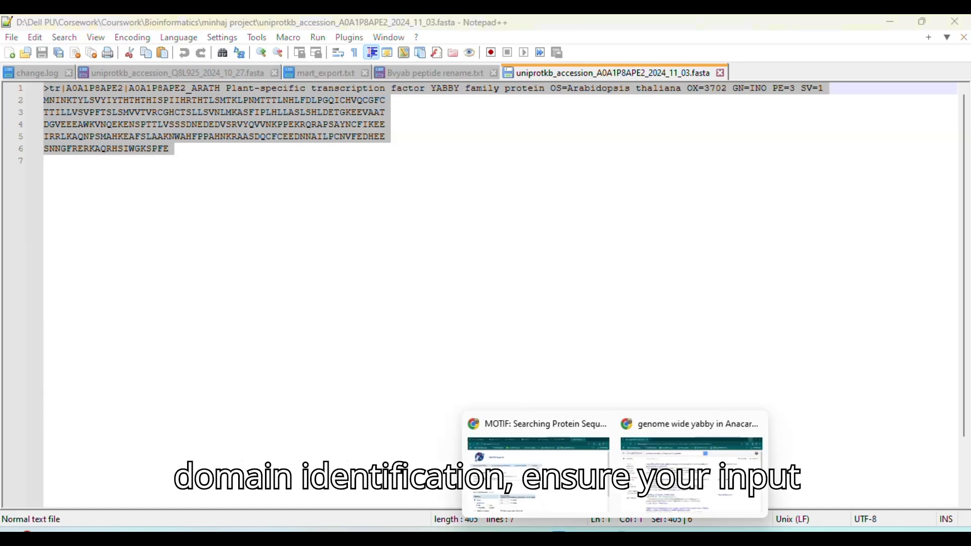
Switch to Chrome, paste the FASTA protein sequence as the MOTIF Search query data, and run the search against Pfam
left_click(571, 497)
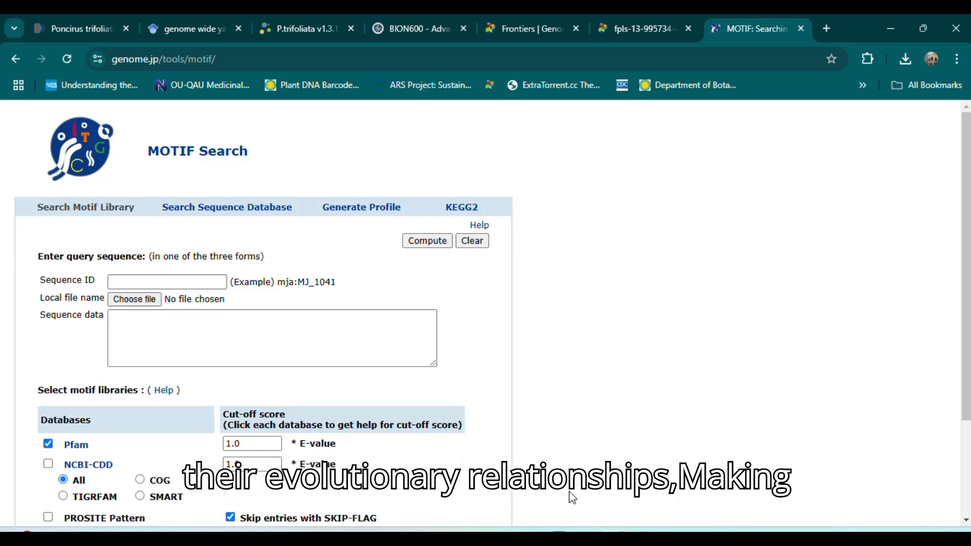
left_click(328, 332)
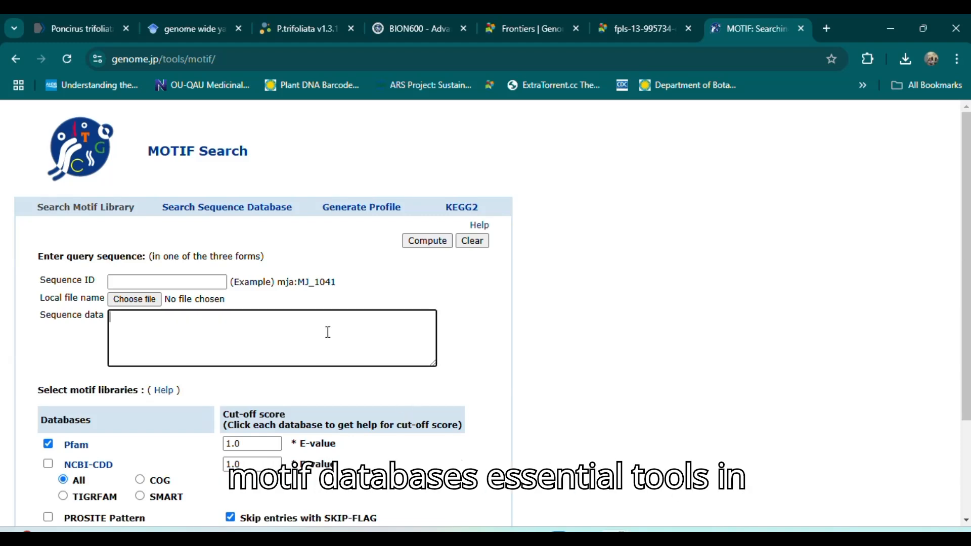
key("ctrl+v")
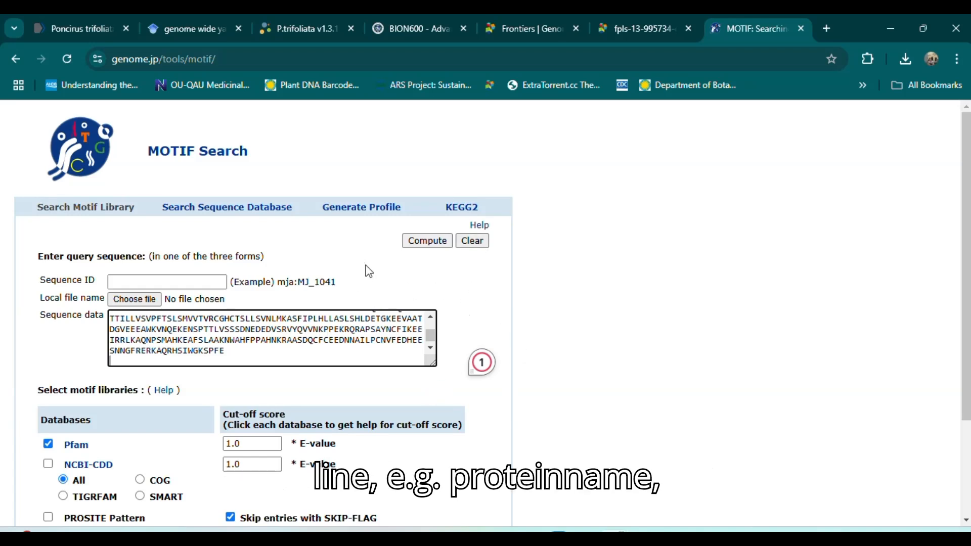
left_click(433, 244)
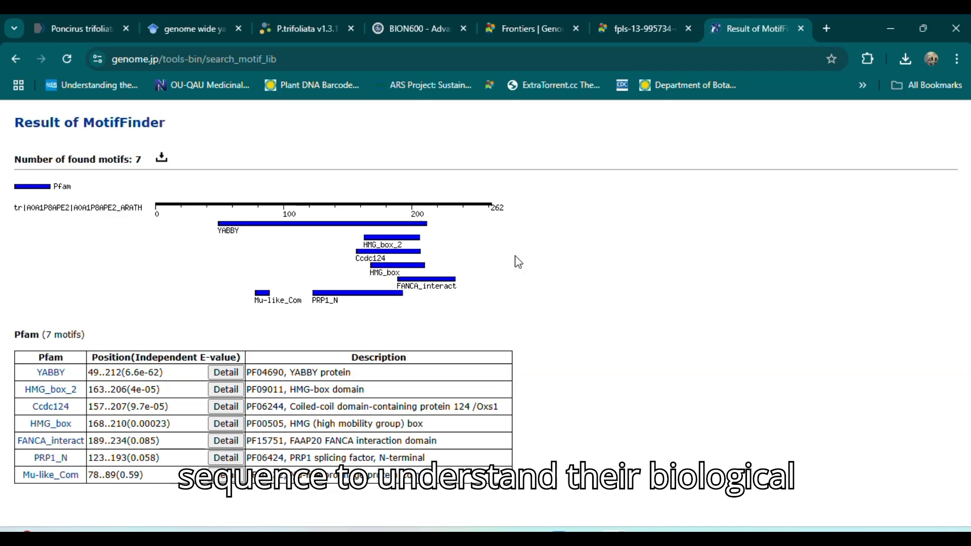
Open the details of the YABBY motif result and select the red domain residues in the full sequence for copying
left_click(412, 40)
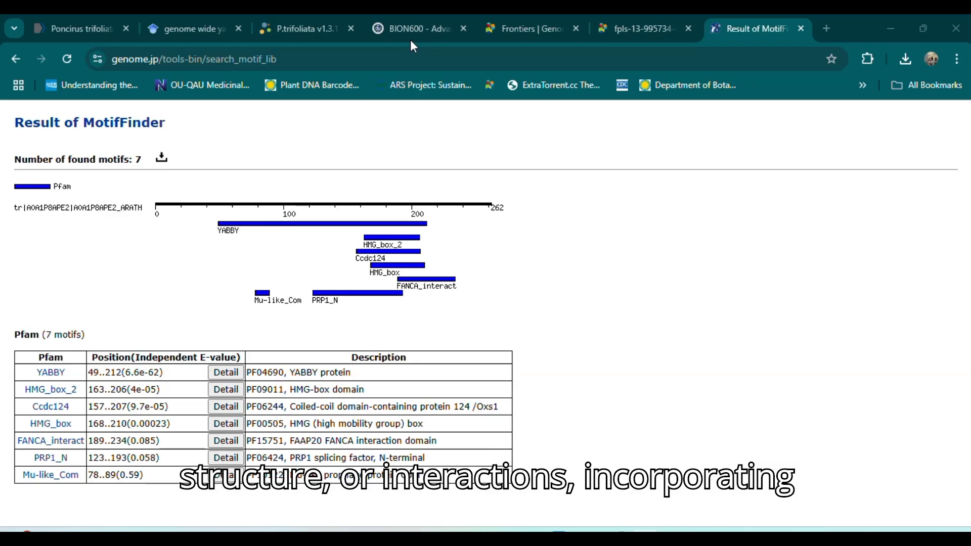
left_click(232, 374)
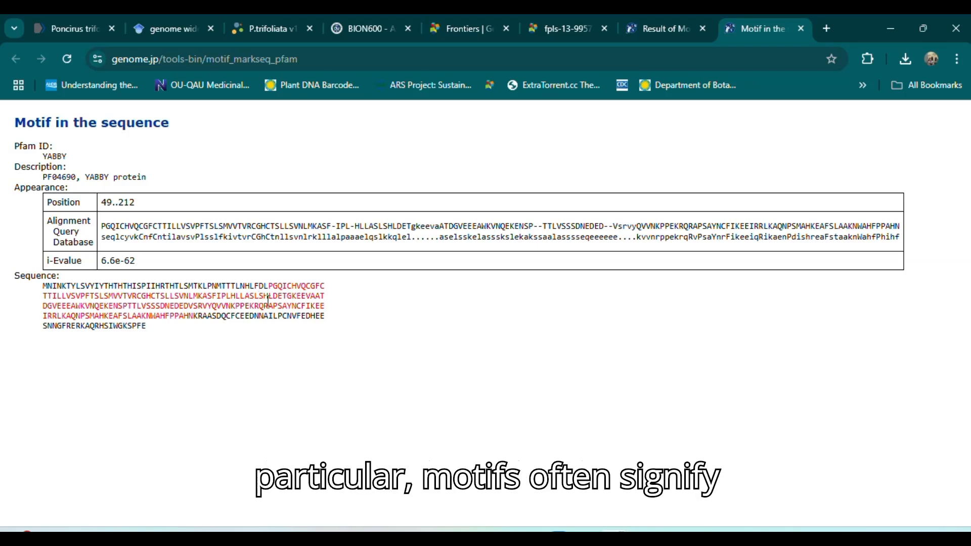
left_click_drag(269, 285, 195, 316)
key("ctrl+c")
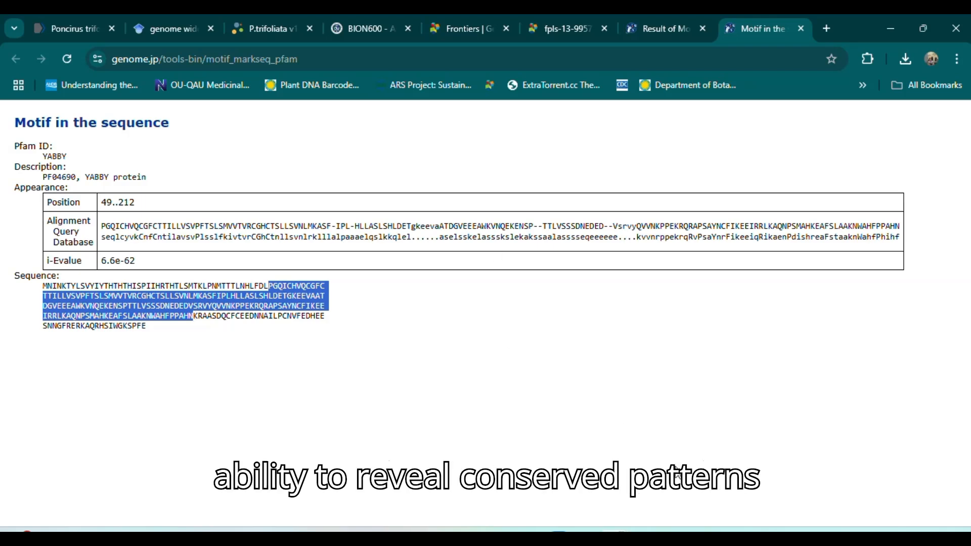
In Notepad++, add the header ">INO_YABBY_Domain" below the protein sequence and paste the copied domain sequence under it
key("alt+Tab")
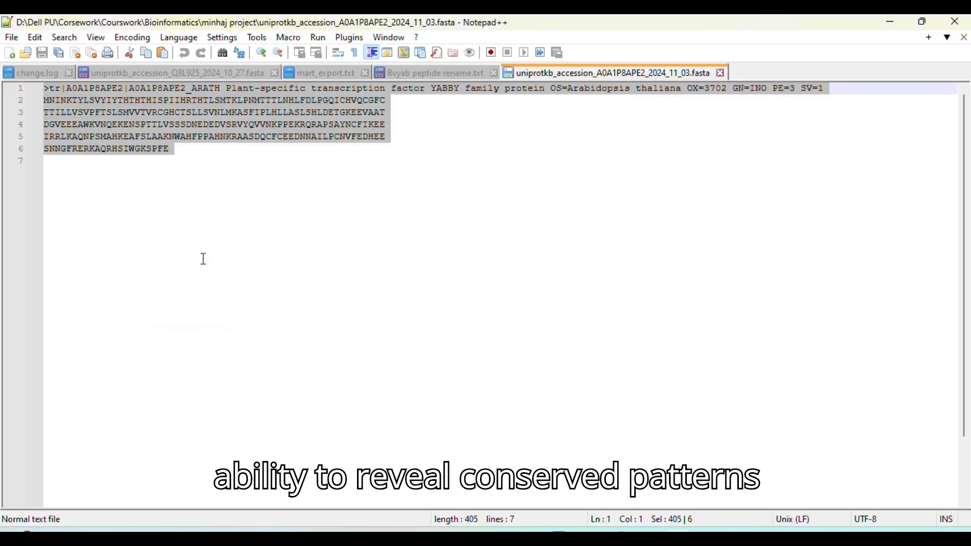
left_click(185, 157)
key("Return")
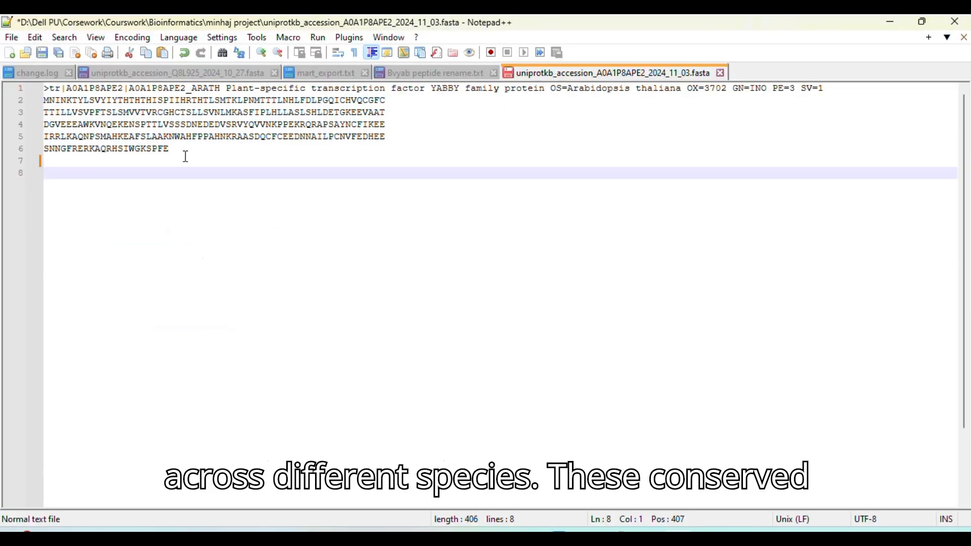
type(">")
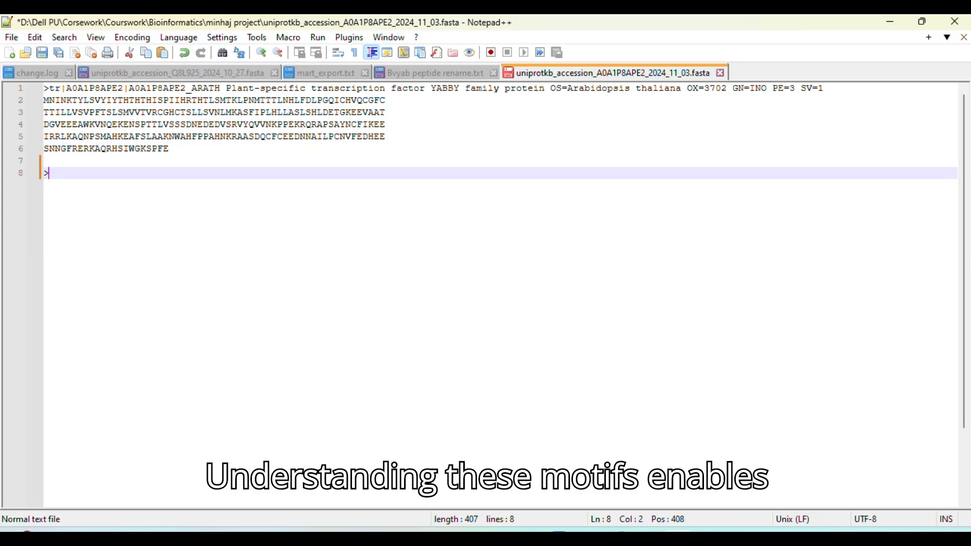
type("INO")
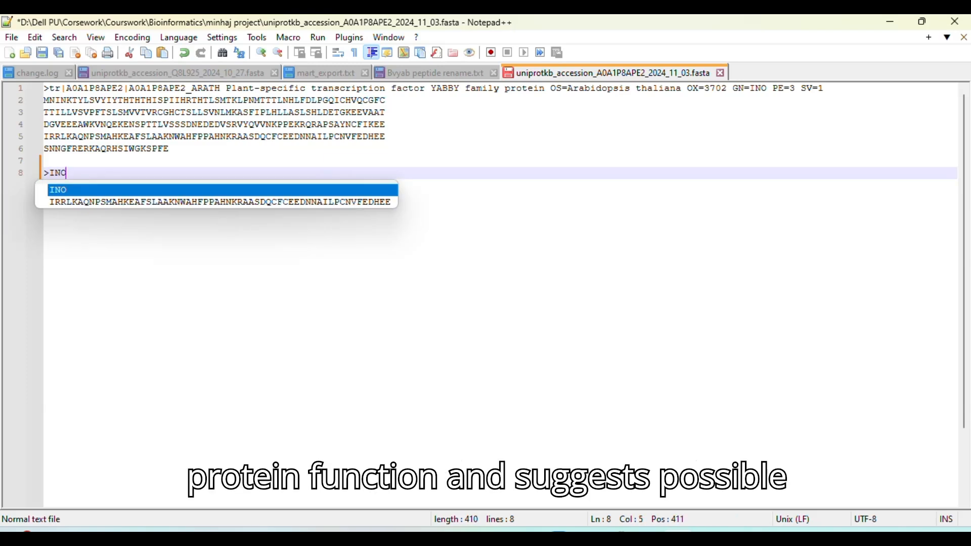
type("_")
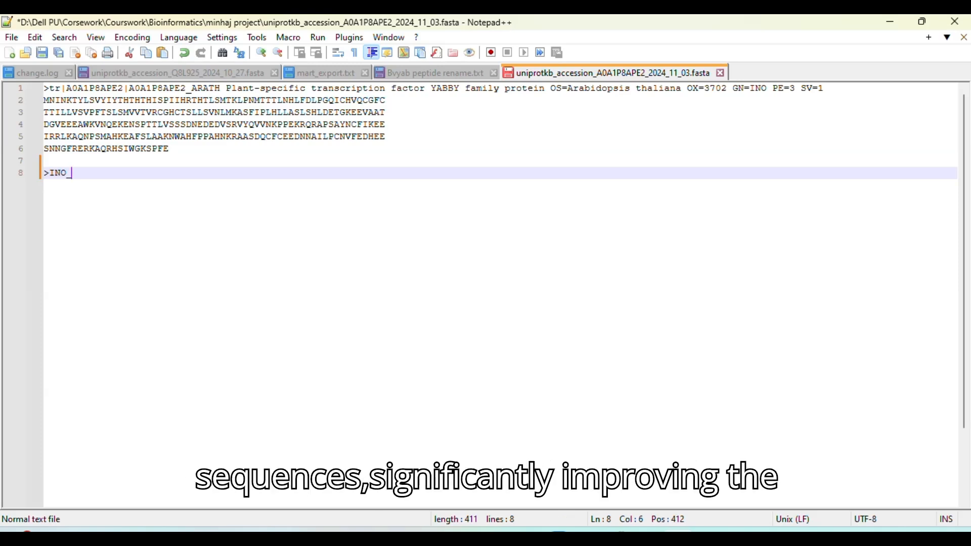
type("YABBY_")
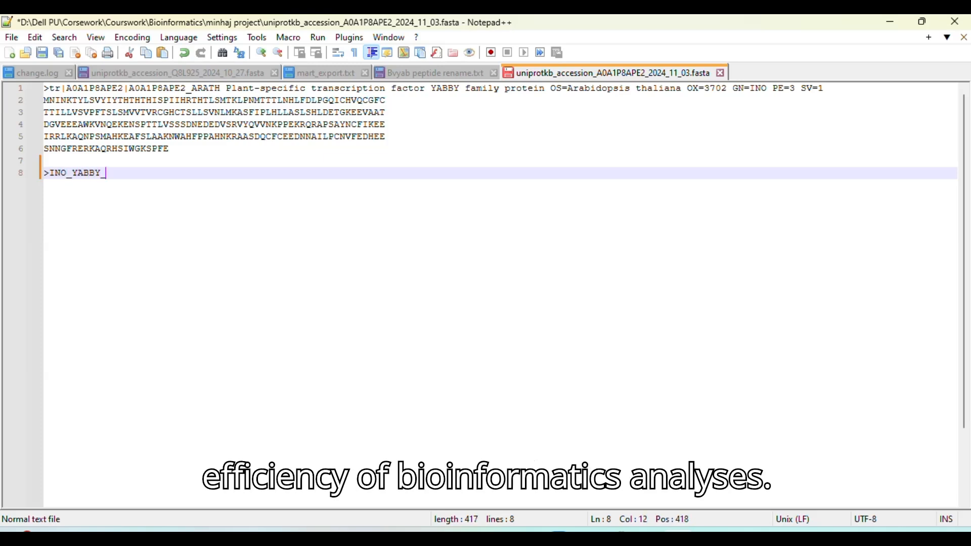
type("Domain")
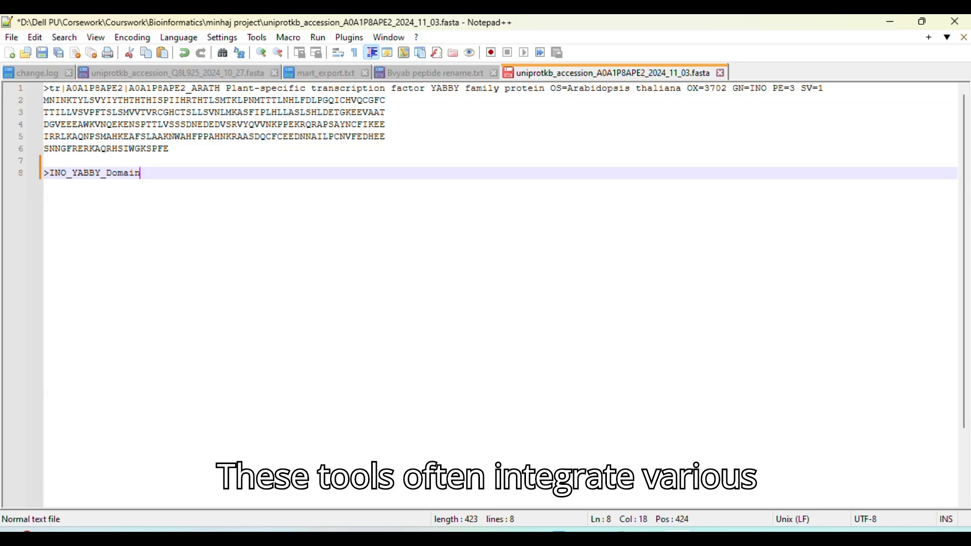
key("Return")
key("ctrl+v")
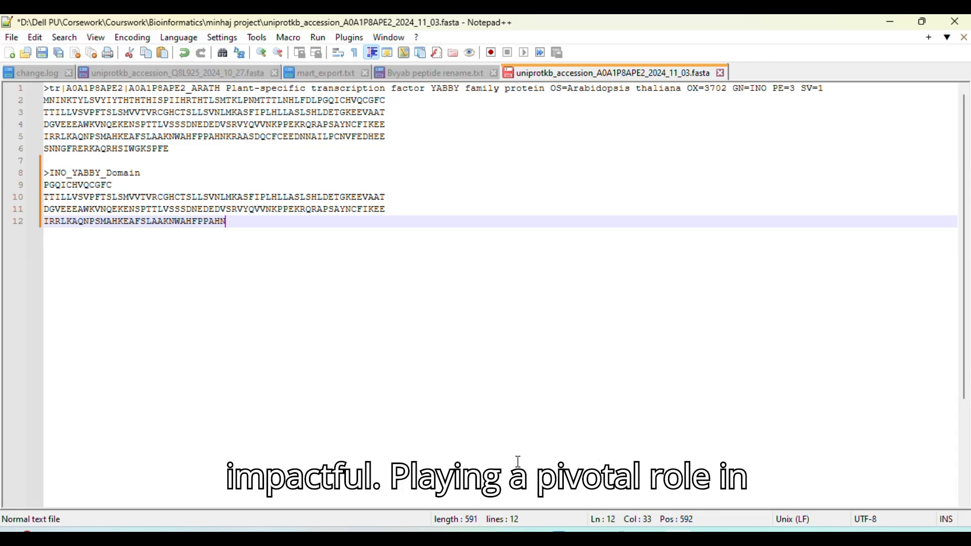
Return to the YABBY motif page in Chrome and select the whole Database line of the alignment
mouse_move(582, 536)
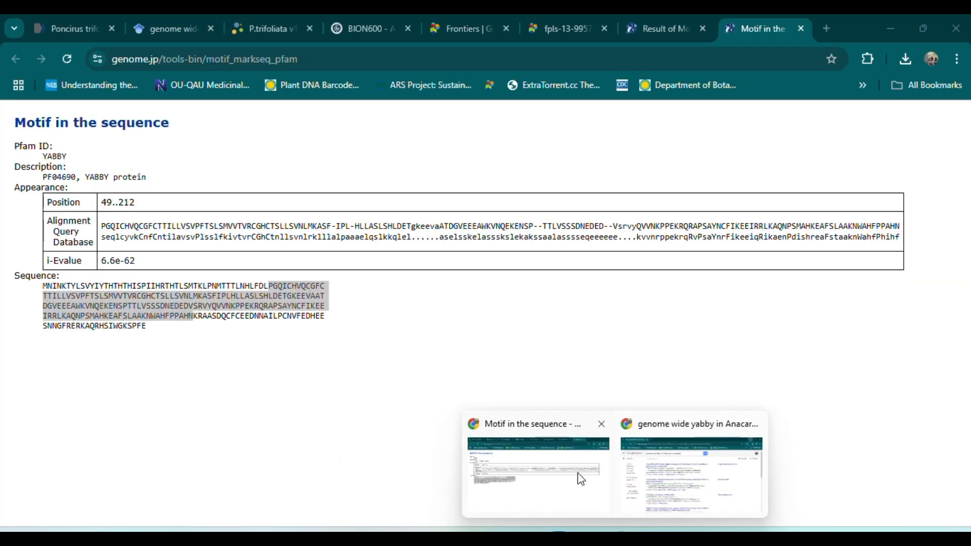
left_click(577, 475)
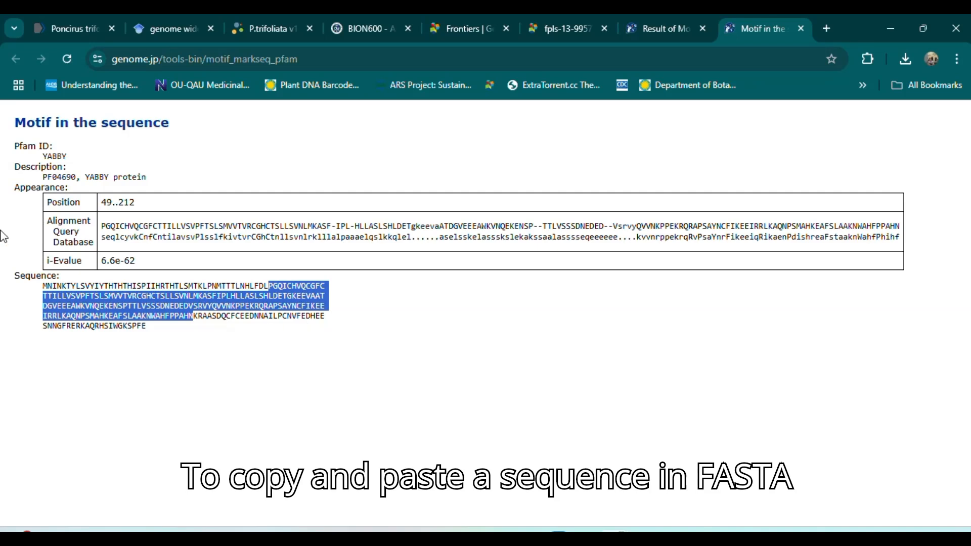
left_click(106, 233)
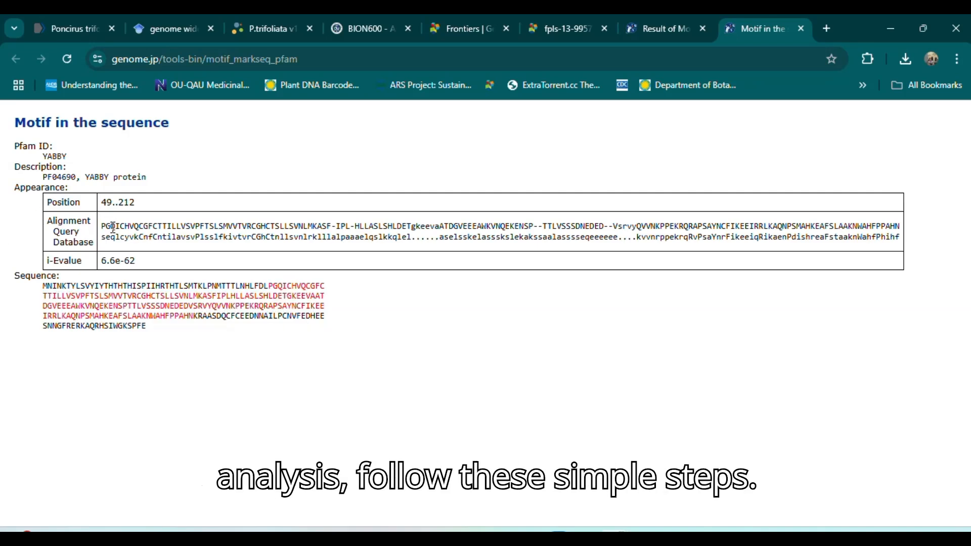
left_click_drag(103, 239, 902, 242)
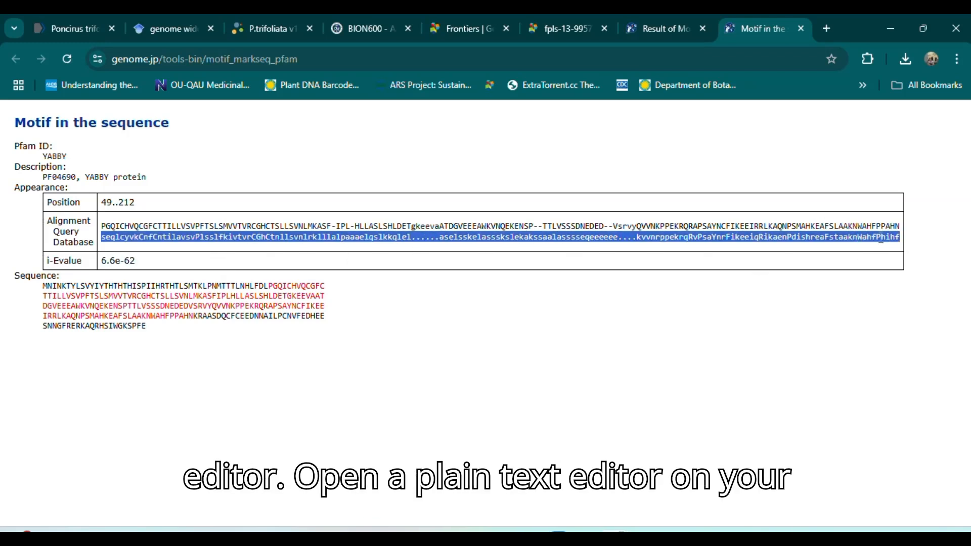
Copy the selected Database line, switch to Notepad++, and add the header ">YABBY_database" below the INO domain sequence, leaving one blank line between them
right_click(876, 240)
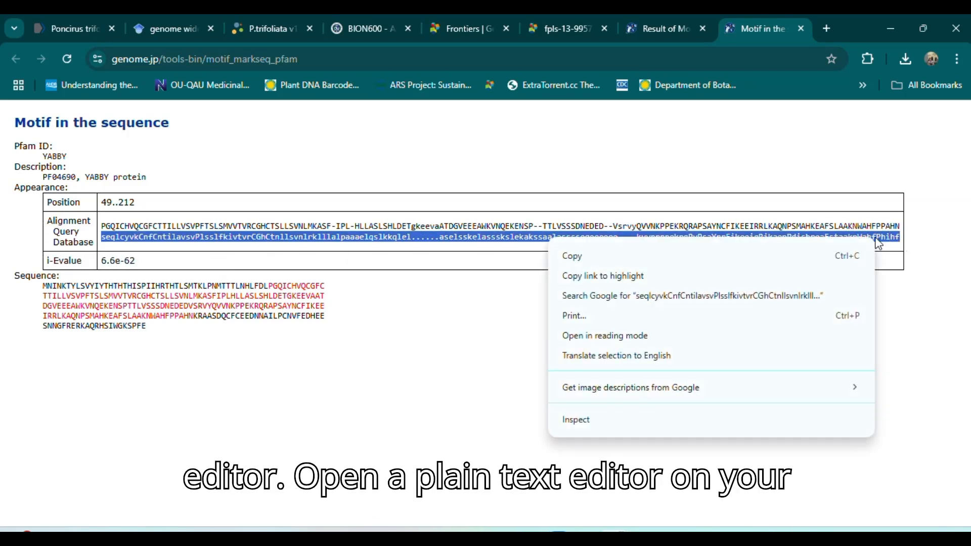
left_click(615, 256)
left_click(892, 29)
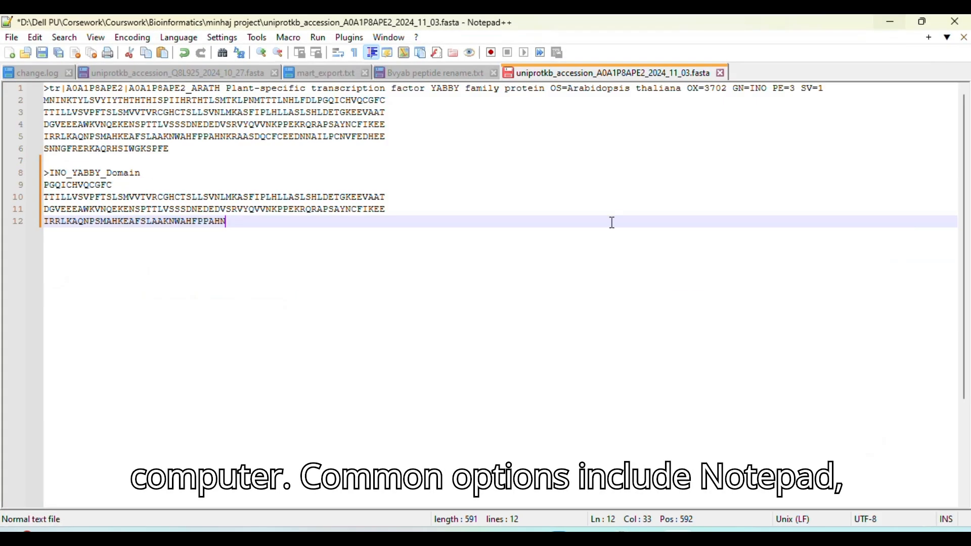
key("Return")
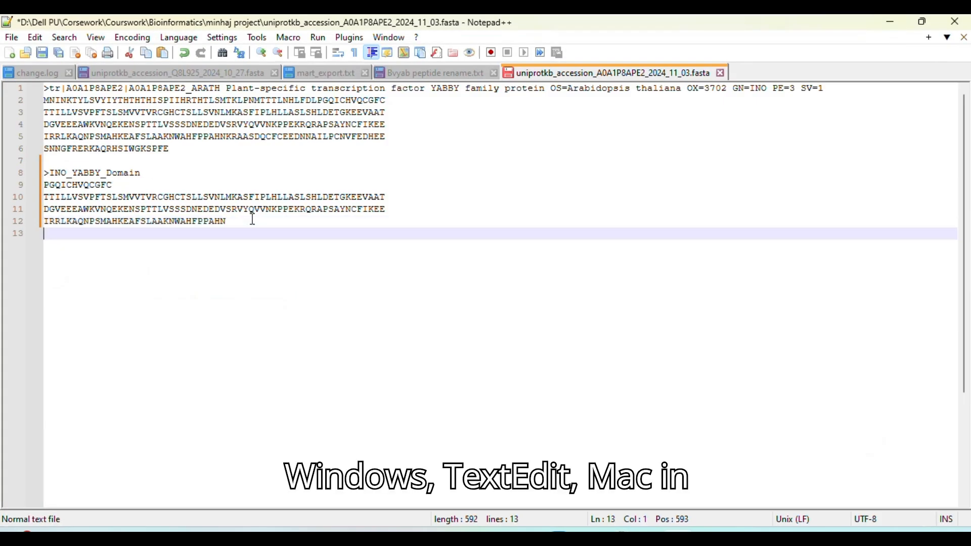
key("Return")
type(">")
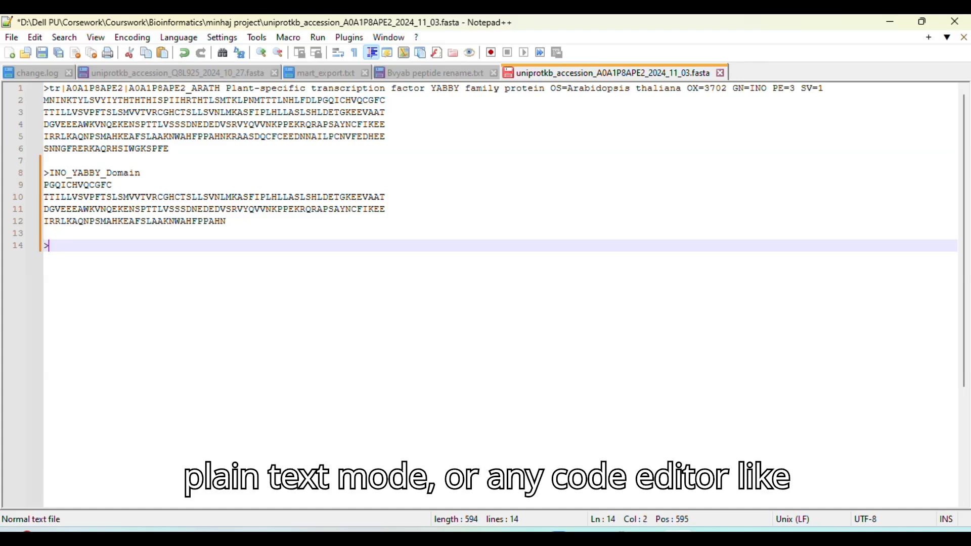
type("Y")
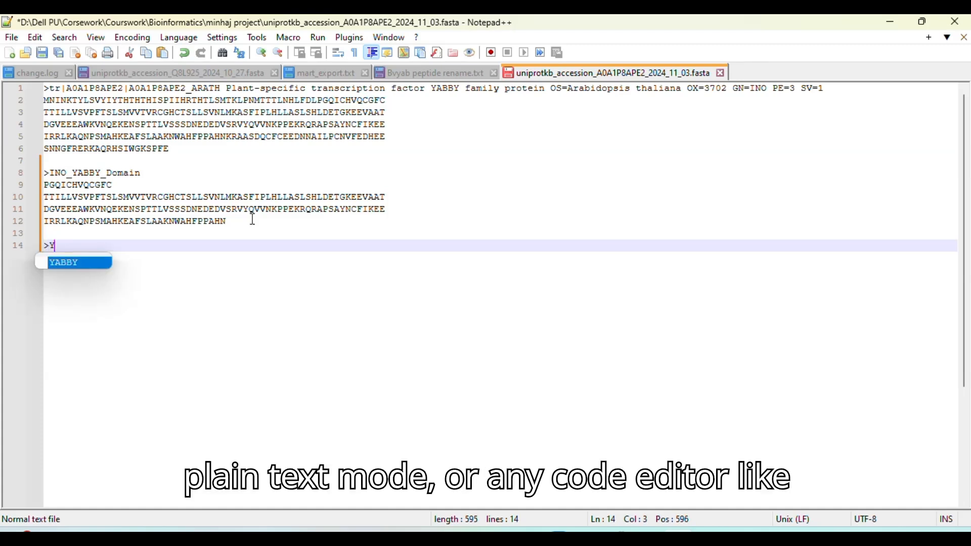
double_click(77, 264)
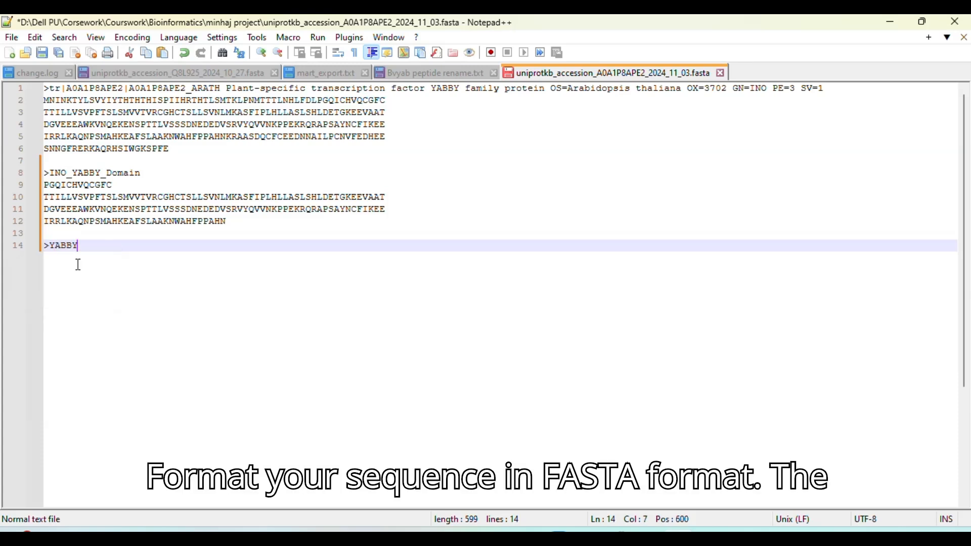
type("_database")
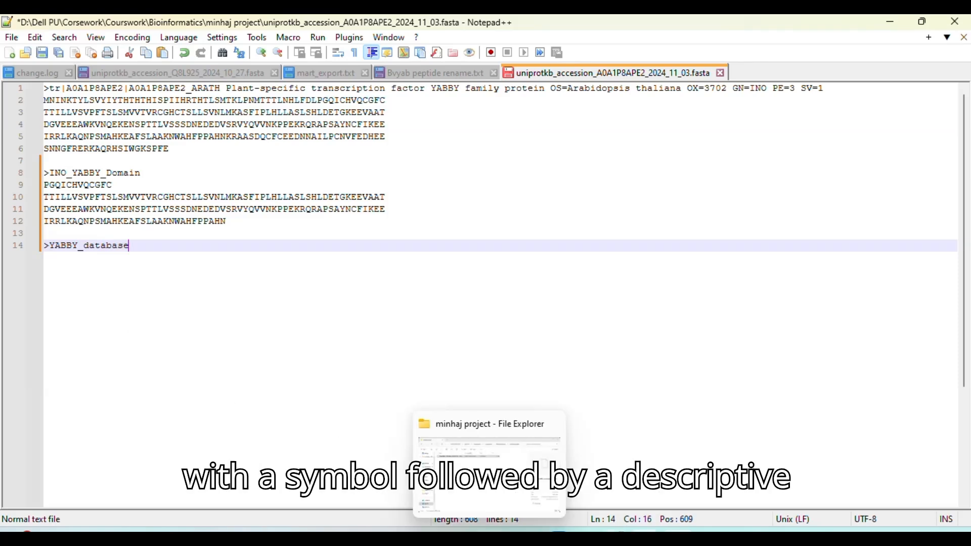
Copy the Pfam accession PF04690 from the motif page in Chrome and append it to the Notepad++ header, making ">YABBY_database_PF04690", followed by a new line
left_click(615, 531)
left_click(542, 478)
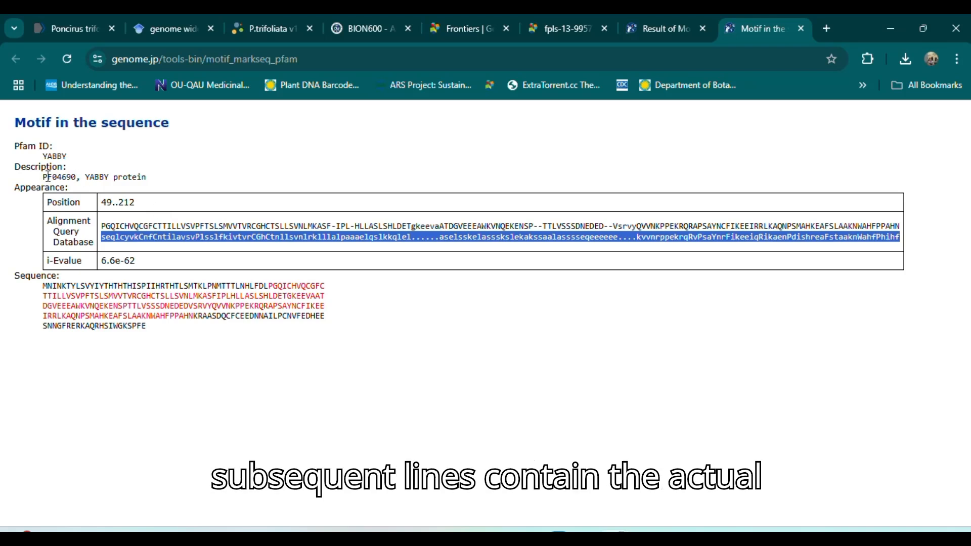
left_click_drag(42, 177, 76, 176)
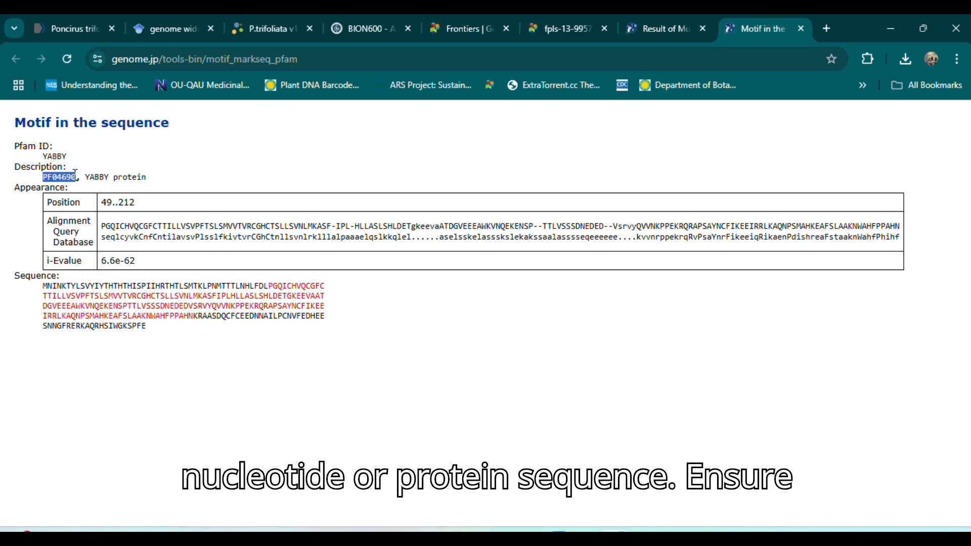
left_click(889, 30)
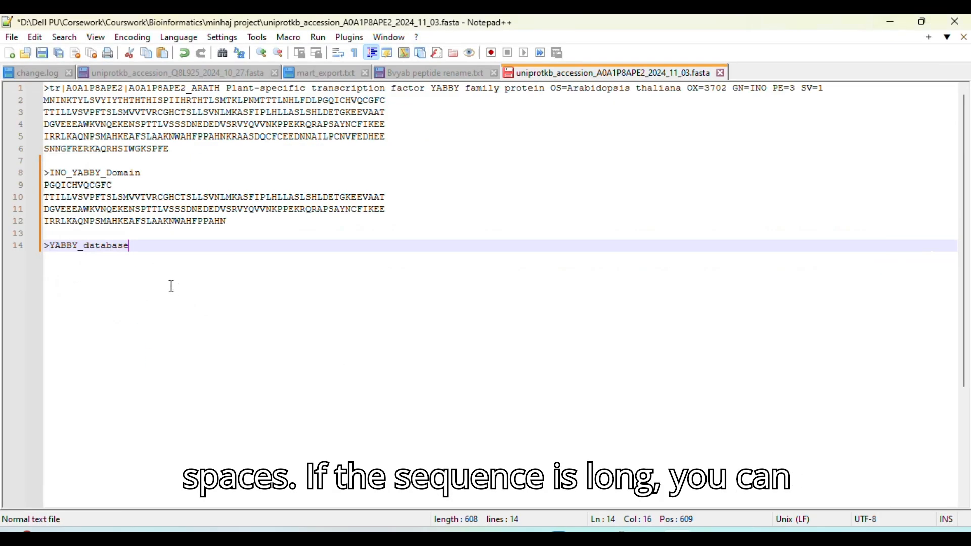
type("_")
key("ctrl+v")
key("Return")
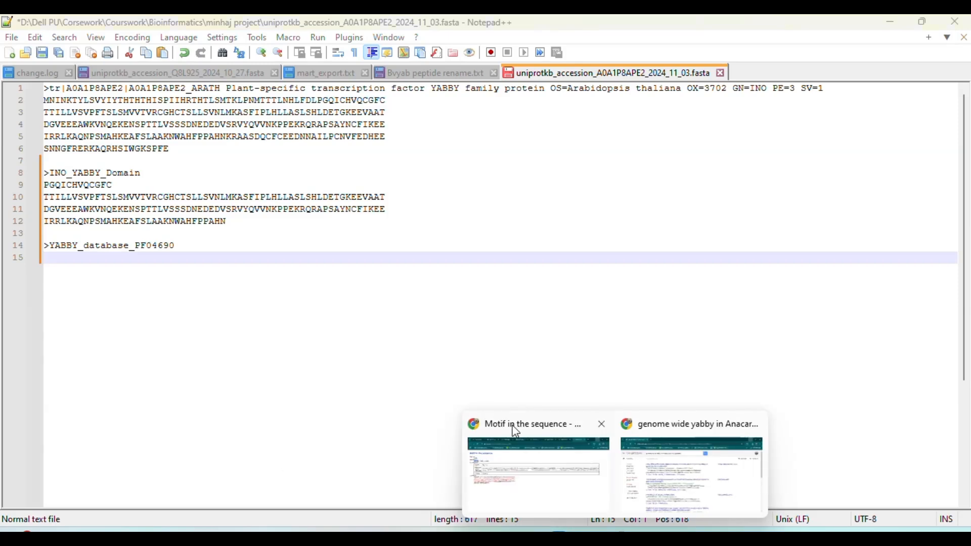
Copy the whole Database alignment line from the motif page in Chrome and paste it under the ">YABBY_database_PF04690" header in Notepad++
left_click(492, 450)
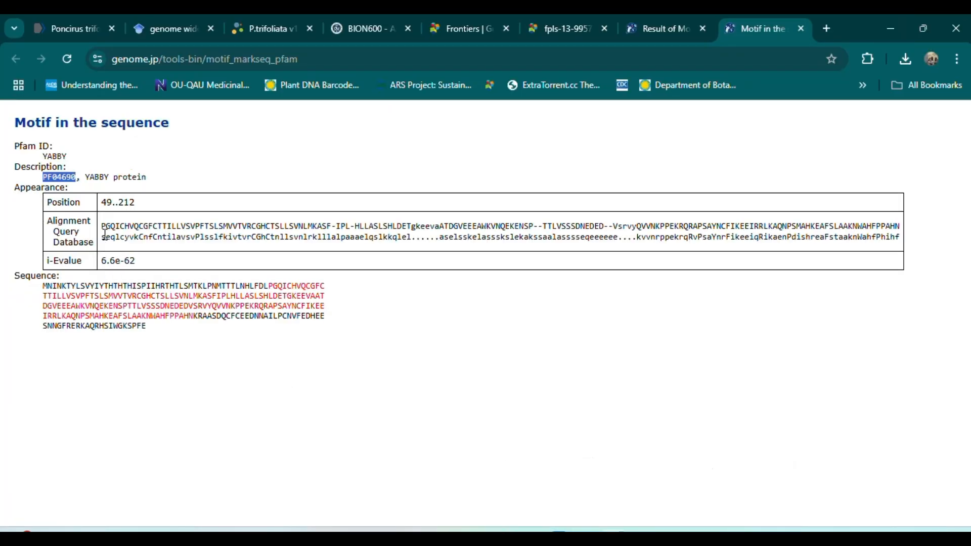
left_click_drag(103, 237, 121, 249)
left_click(124, 248)
double_click(202, 237)
left_click_drag(202, 237, 202, 259)
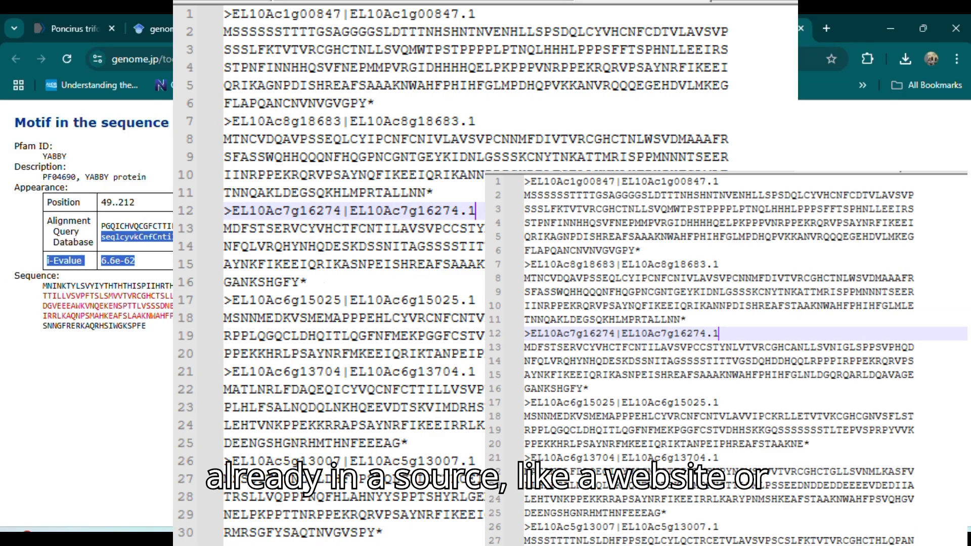
left_click_drag(486, 257, 905, 248)
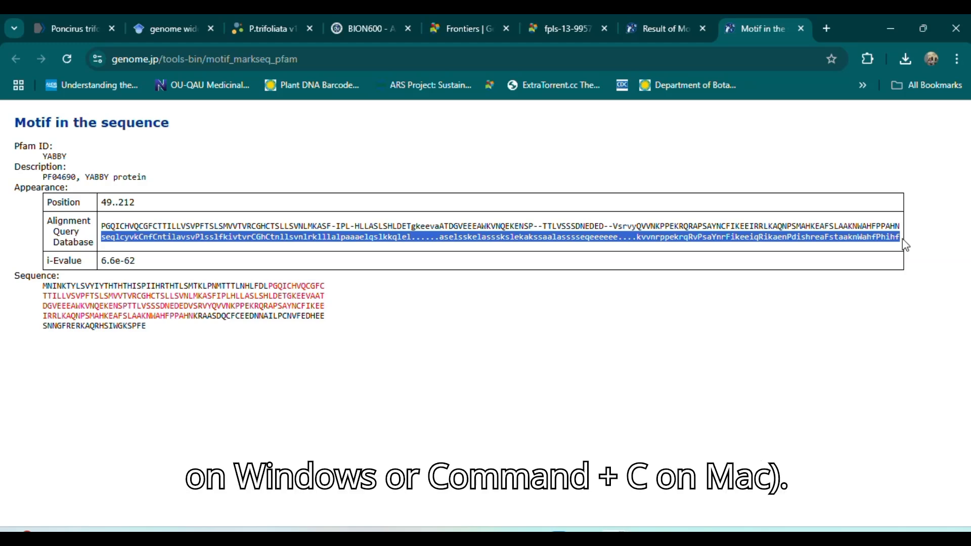
left_click(896, 26)
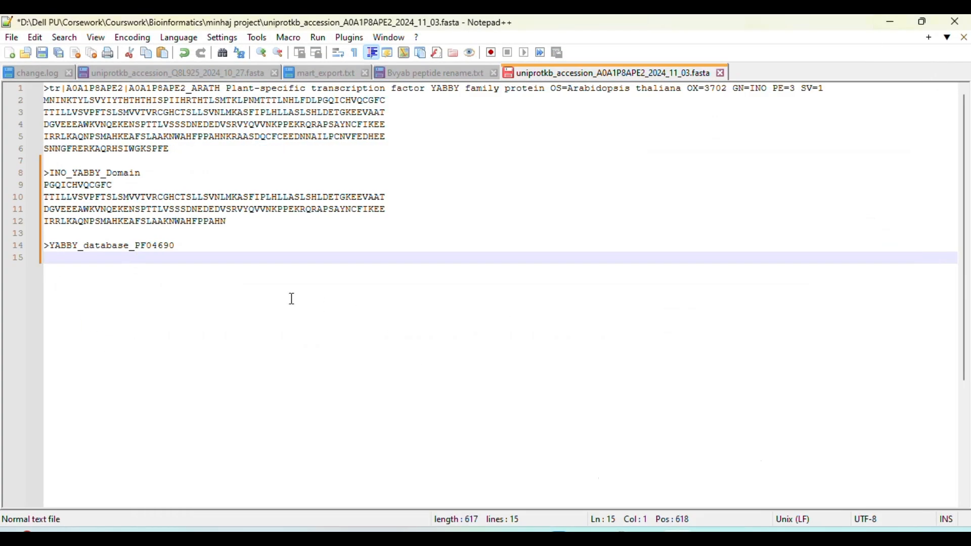
key("ctrl+v")
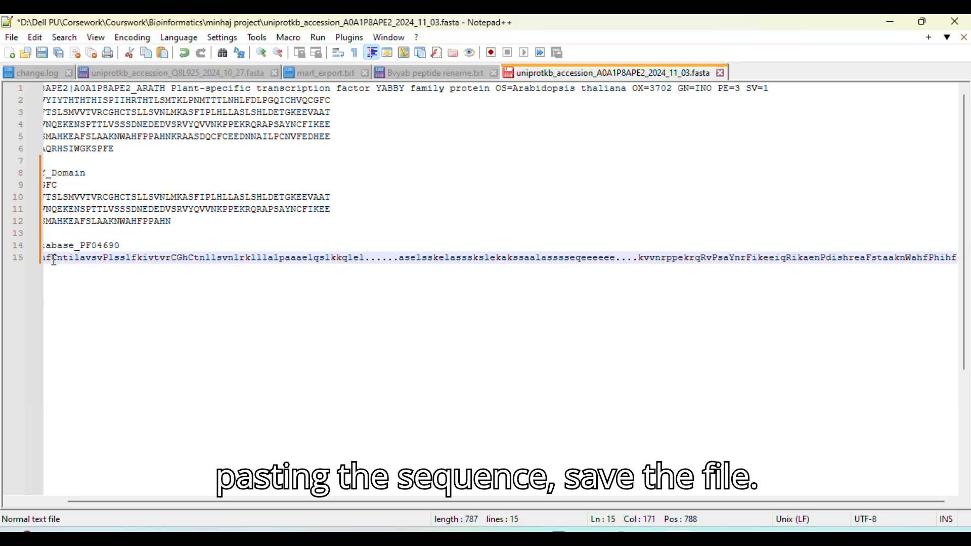
Remove the gap dots from the pasted database sequence by replacing all "." characters with nothing
left_click(367, 258)
left_click_drag(369, 258, 371, 258)
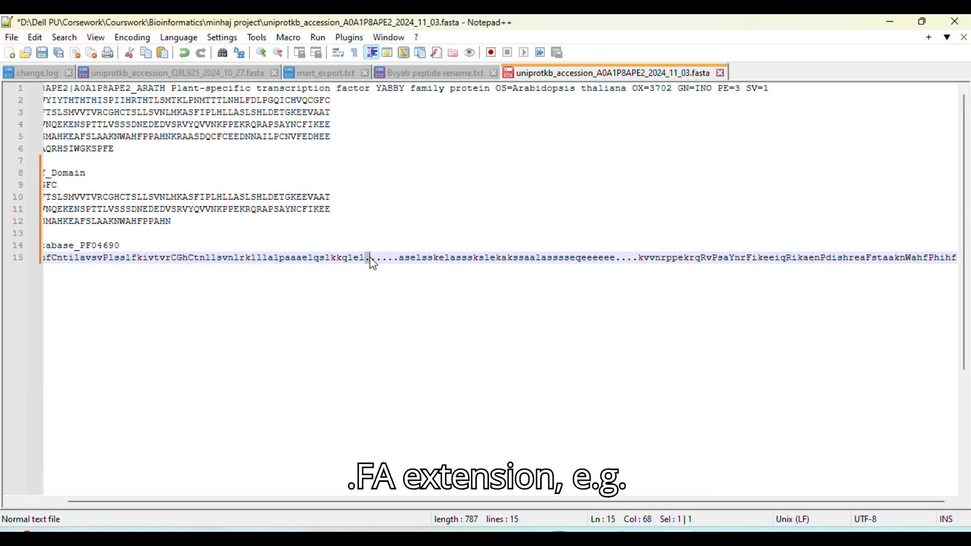
key("ctrl+f")
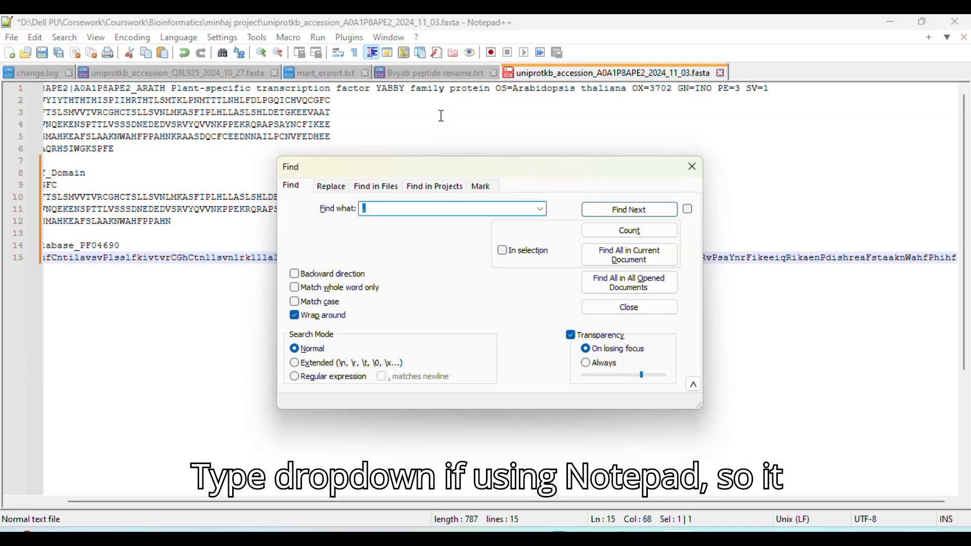
left_click(338, 188)
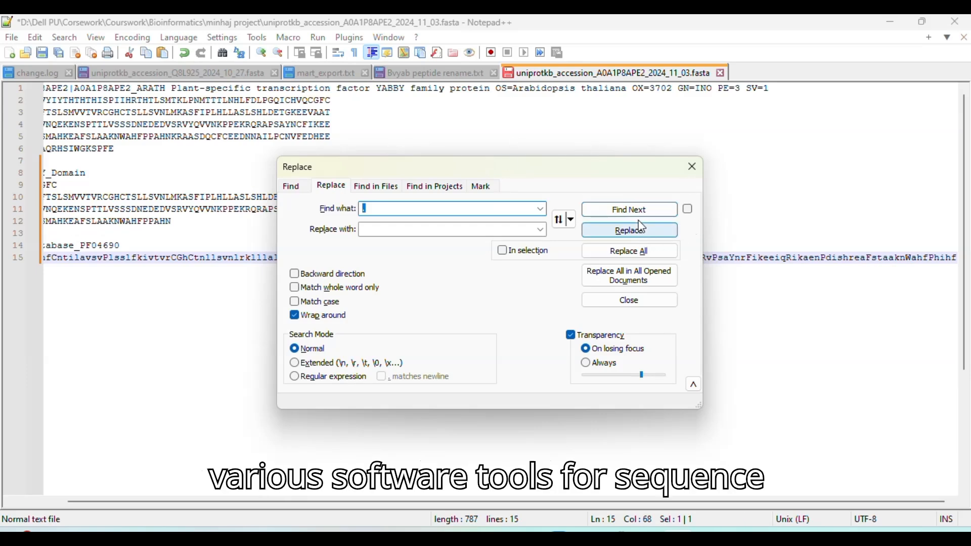
left_click(652, 259)
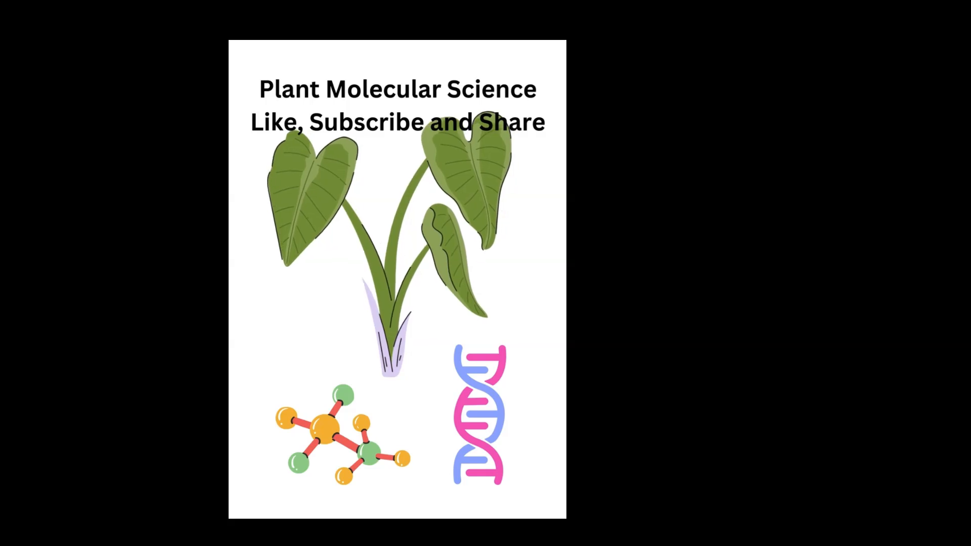